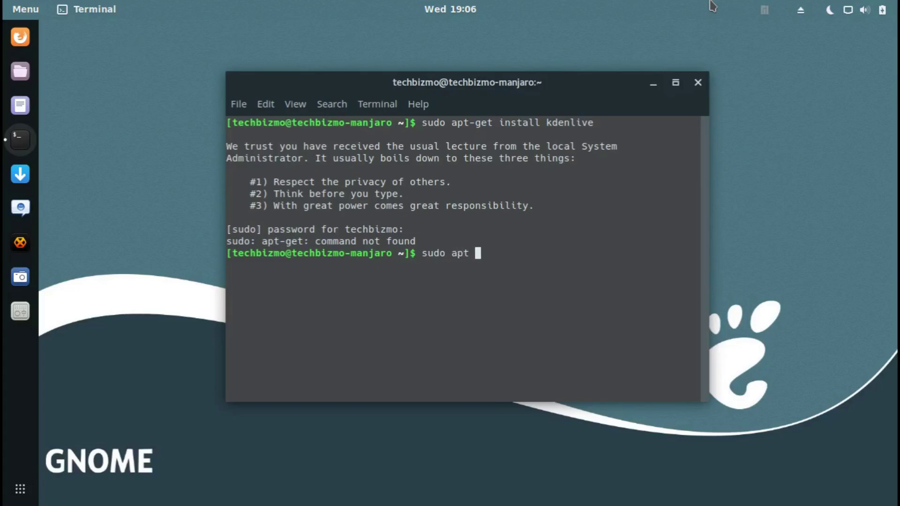
Step: Try to run sudo apt install in the terminal, correcting the mistyped command
key("Return")
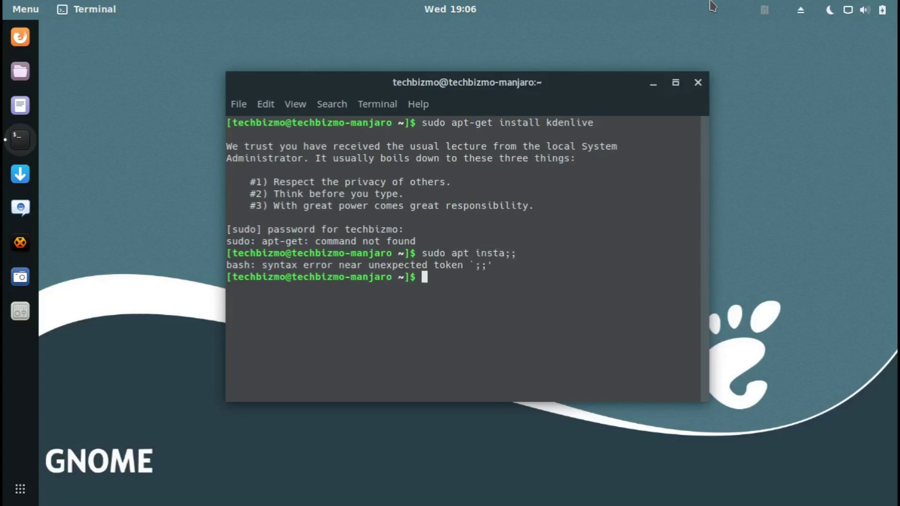
key("Up")
key("BackSpace")
key("BackSpace")
type("ll")
key("Return")
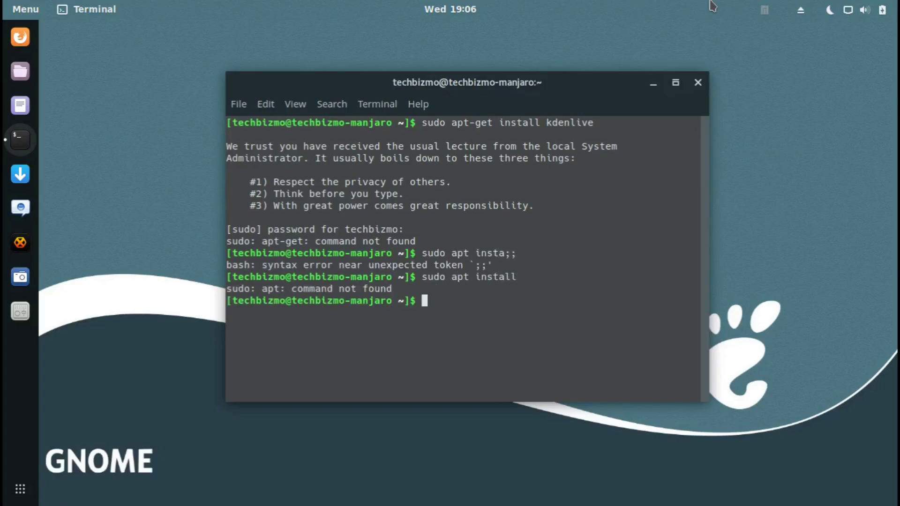
key("Up")
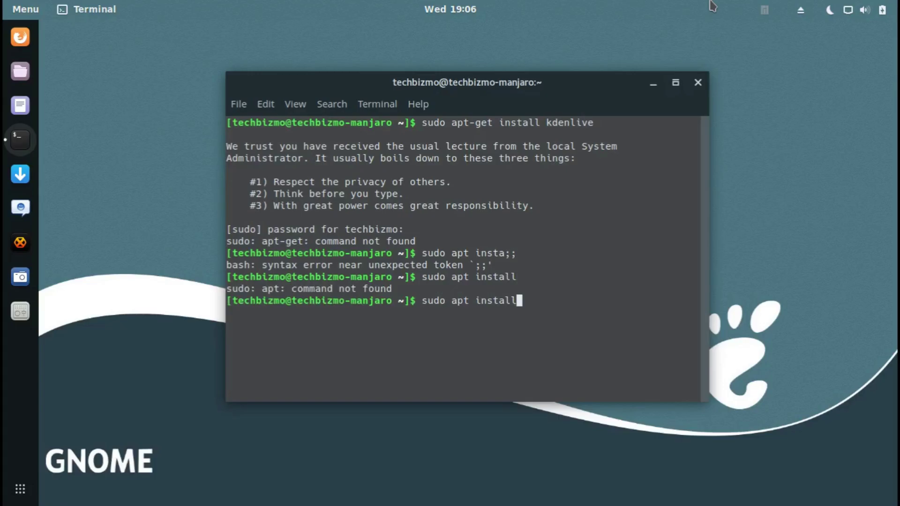
key("BackSpace")
key("BackSpace")
key("BackSpace")
key("BackSpace")
key("BackSpace")
key("BackSpace")
key("BackSpace")
key("BackSpace")
key("BackSpace")
key("BackSpace")
key("BackSpace")
key("BackSpace")
key("BackSpace")
key("BackSpace")
key("BackSpace")
key("BackSpace")
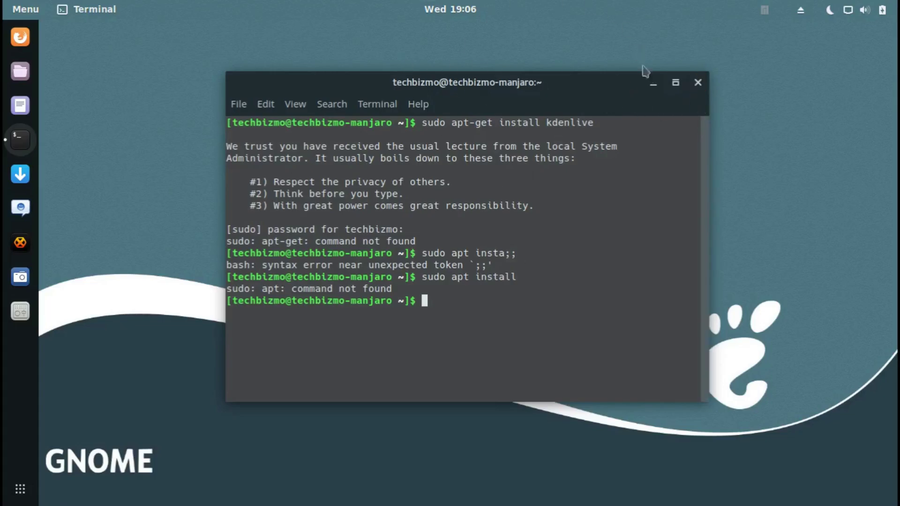
Step: Maximize and restore the terminal window before closing it
left_click(676, 83)
left_click(865, 31)
left_click(702, 86)
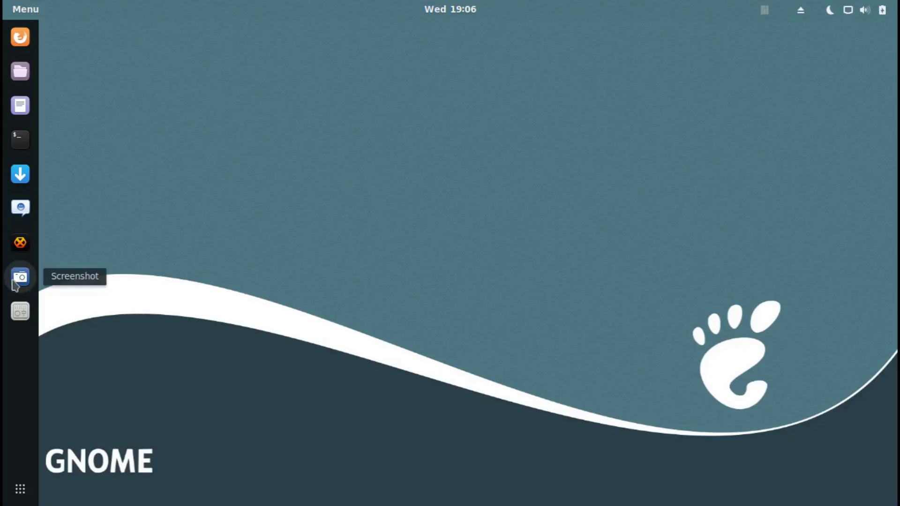
Step: Browse the home folders, Trash and the MJRO1706 volume in a maximized Files window, and close it
left_click(19, 71)
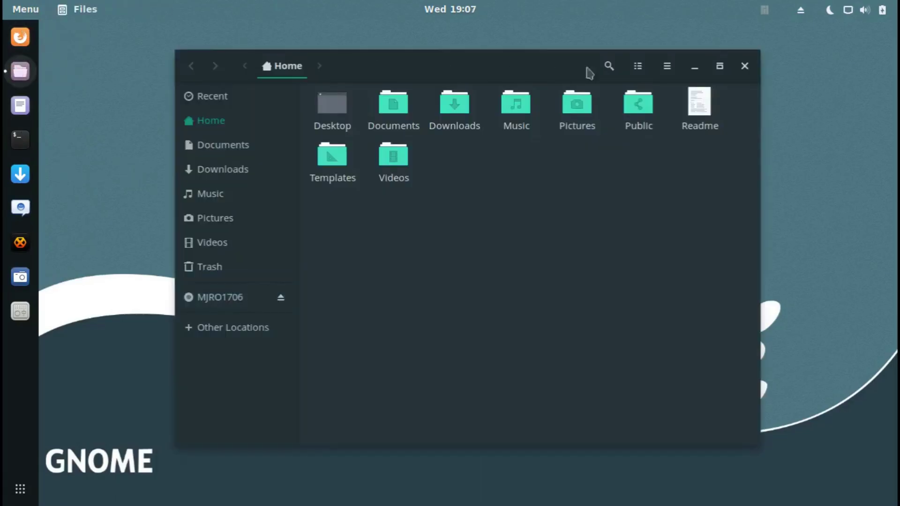
left_click(723, 72)
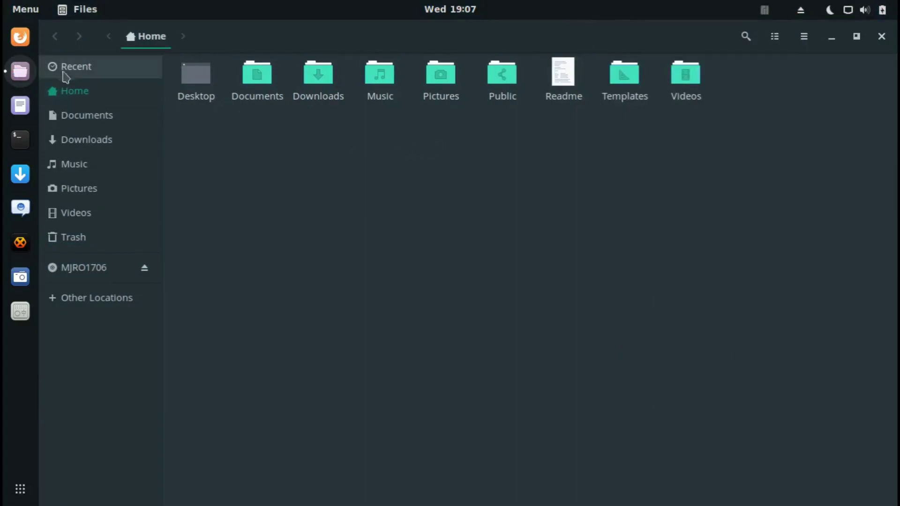
left_click(83, 70)
left_click(81, 89)
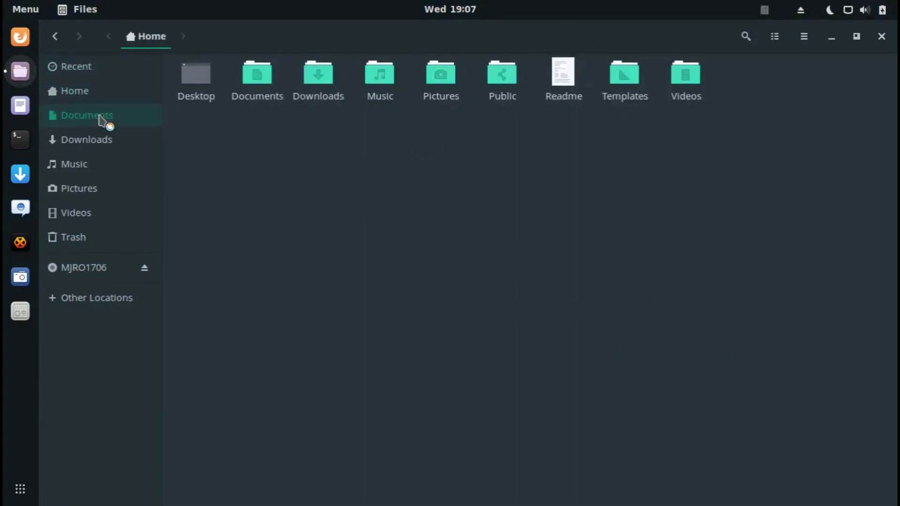
left_click(104, 118)
left_click(98, 140)
left_click(93, 163)
left_click(96, 187)
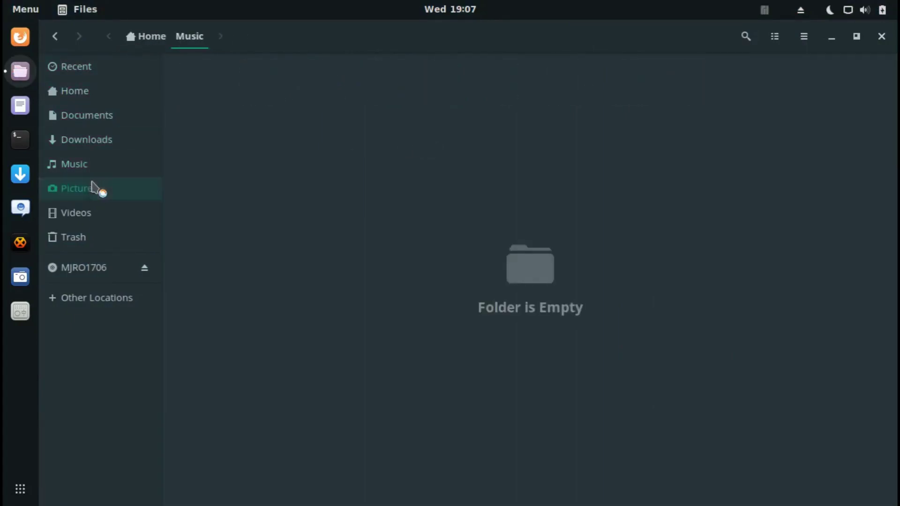
left_click(87, 212)
left_click(117, 237)
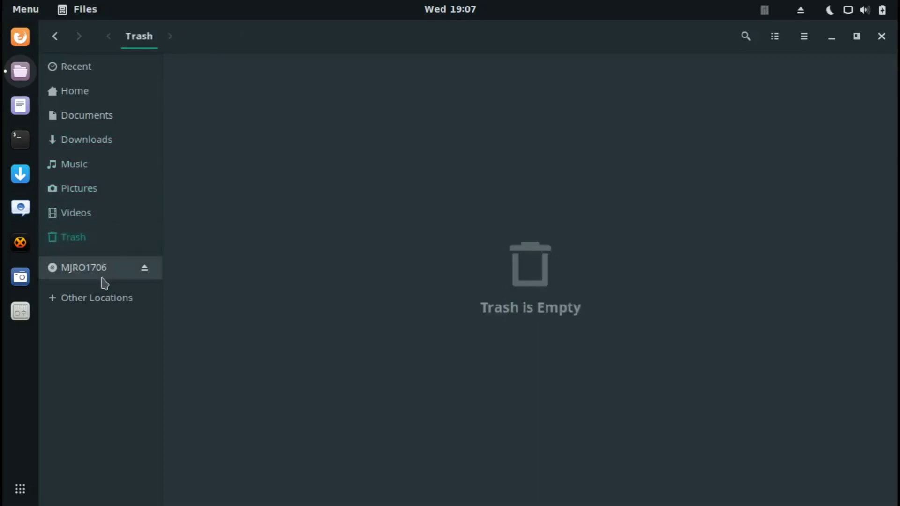
left_click(102, 271)
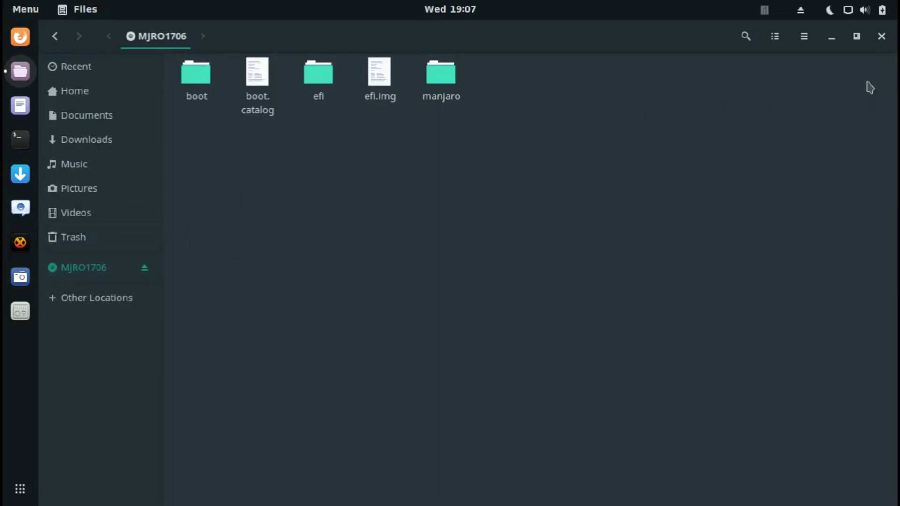
left_click(880, 39)
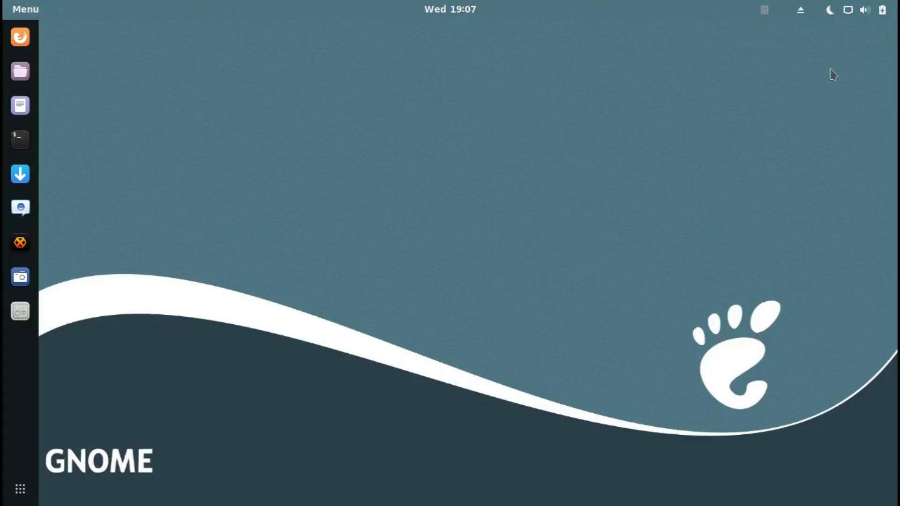
Step: Open Tweaks, turn off Global Dark Theme, and close the window
left_click(19, 315)
left_click(20, 311)
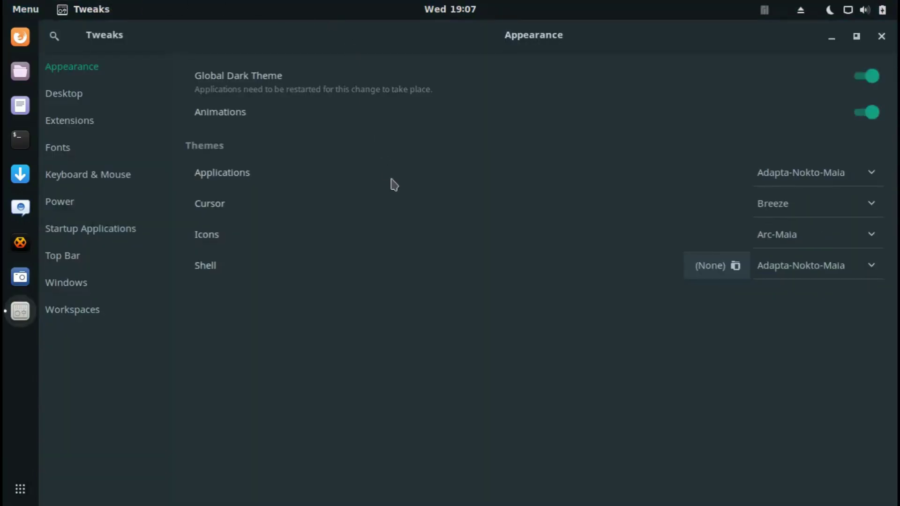
left_click(872, 76)
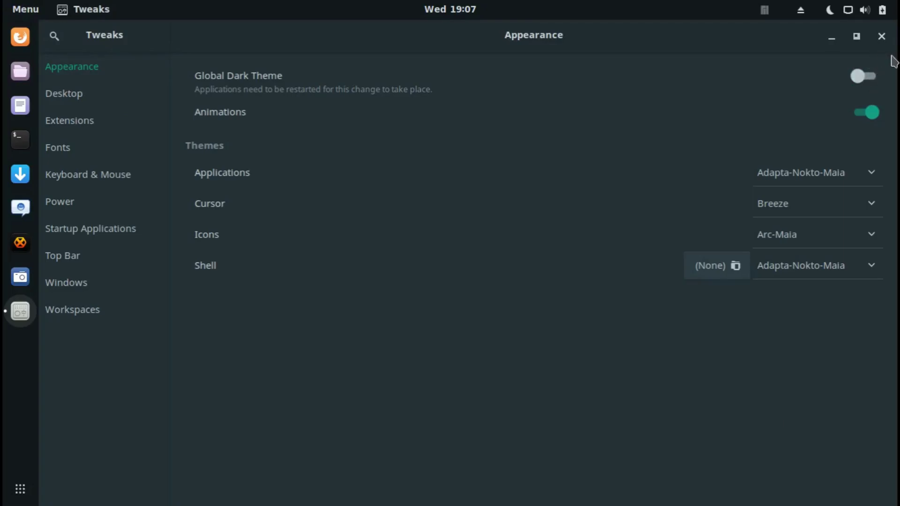
left_click(881, 36)
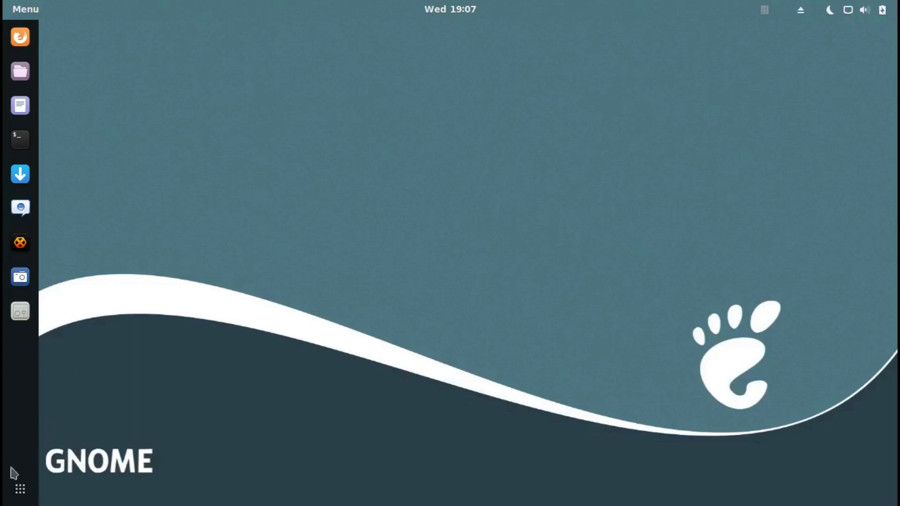
Step: Reopen Tweaks, switch Global Dark Theme on and back off, and close the window
left_click(29, 315)
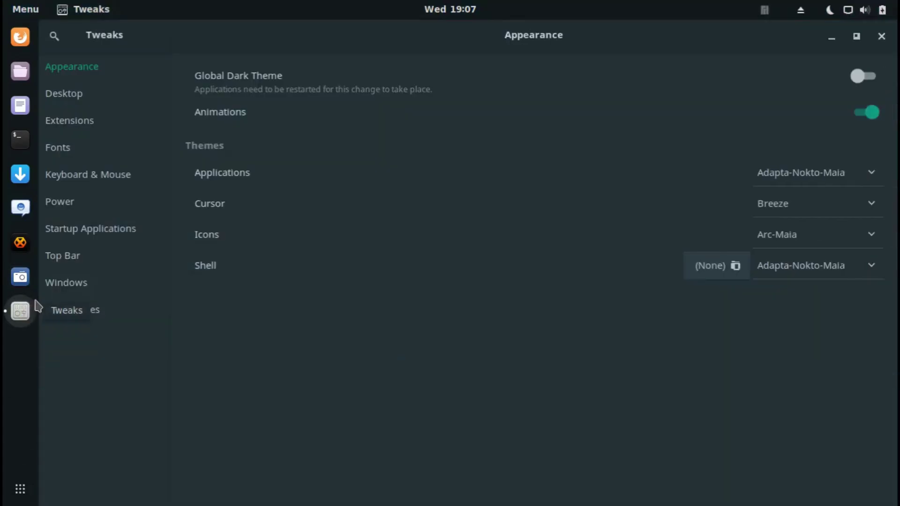
left_click(860, 80)
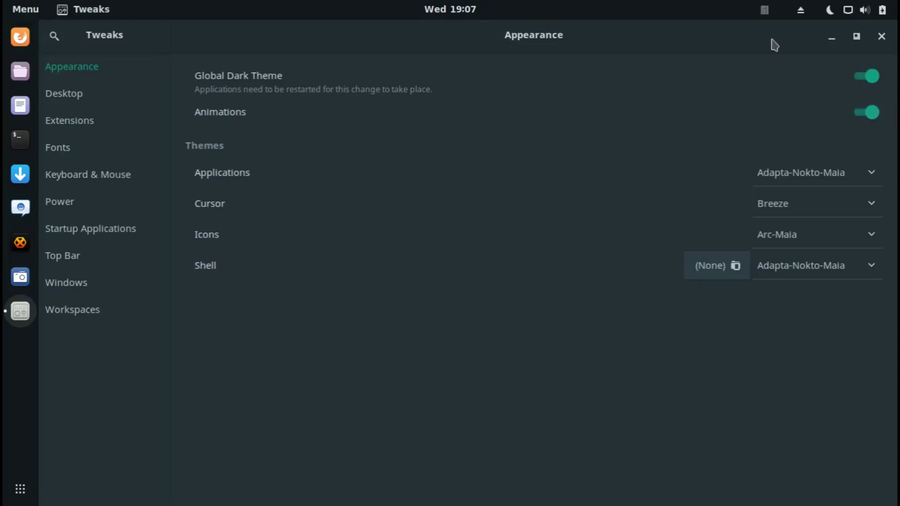
left_click(866, 76)
left_click(881, 36)
Step: Lock the screen and unlock it with the account password
left_click(888, 7)
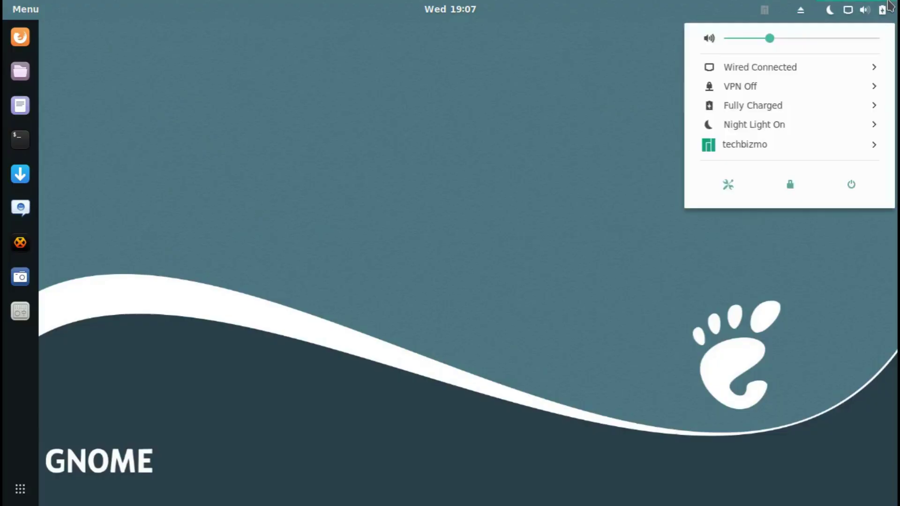
left_click(789, 185)
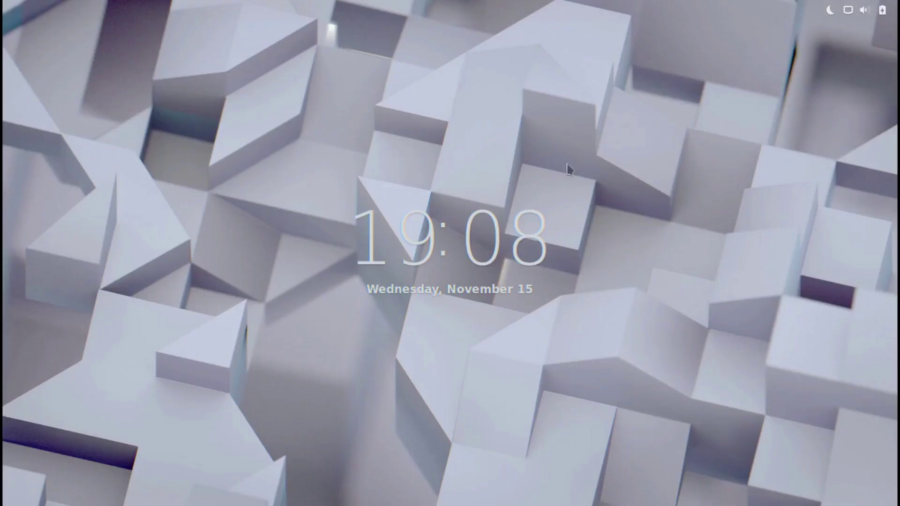
left_click(498, 260)
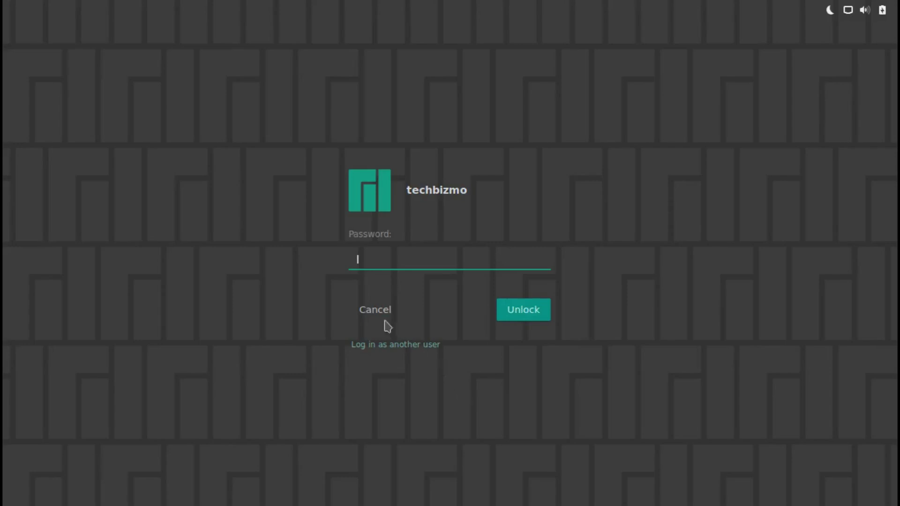
type("••")
key("Return")
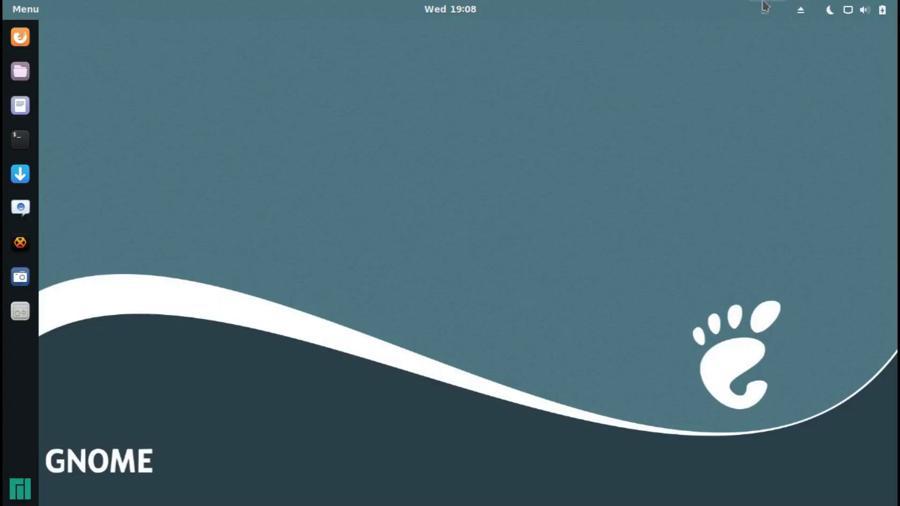
left_click(885, 5)
left_click(849, 203)
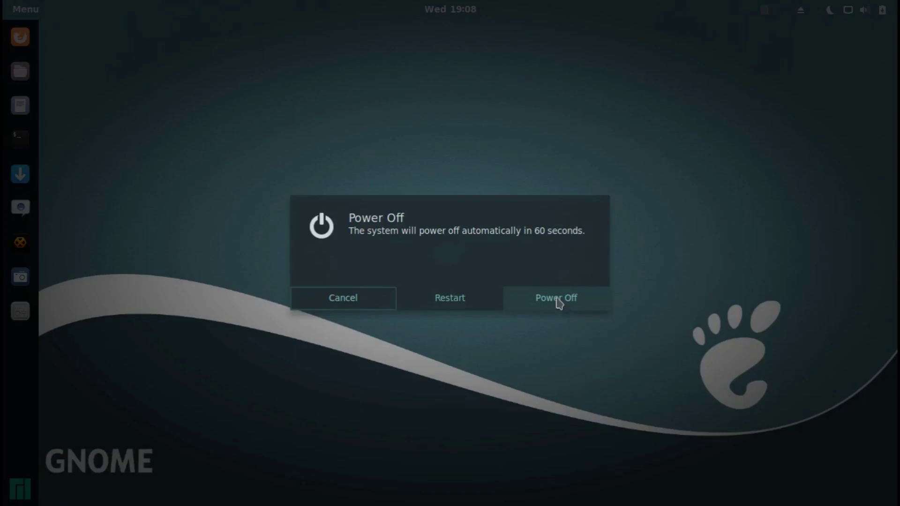
left_click(342, 298)
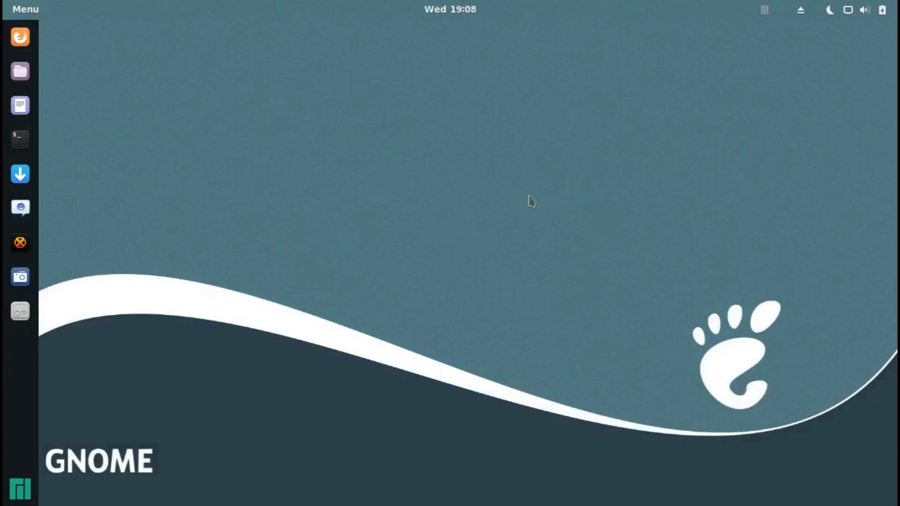
Step: Log out of the current user session
left_click(890, 7)
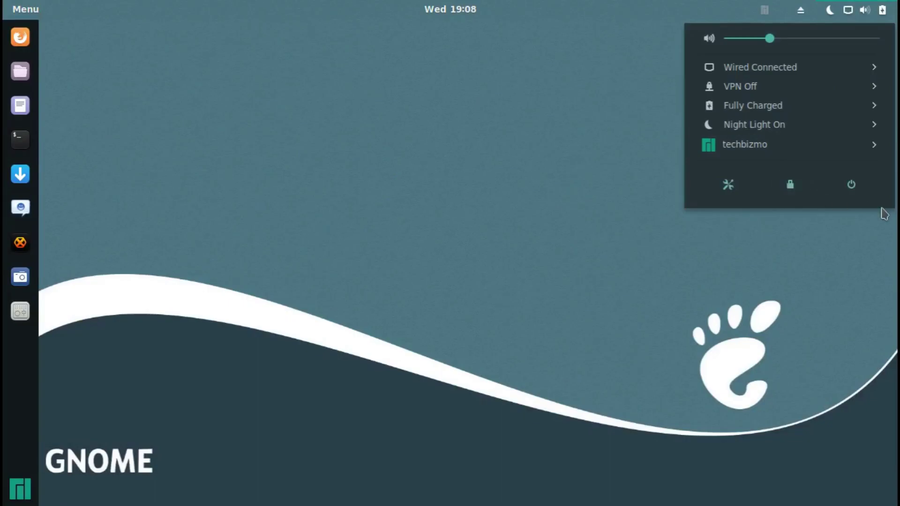
left_click(833, 148)
left_click(735, 169)
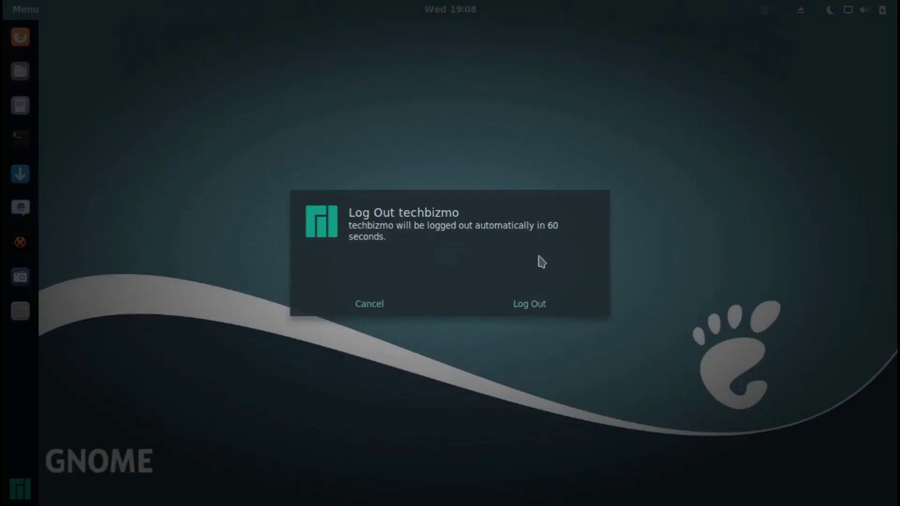
left_click(543, 303)
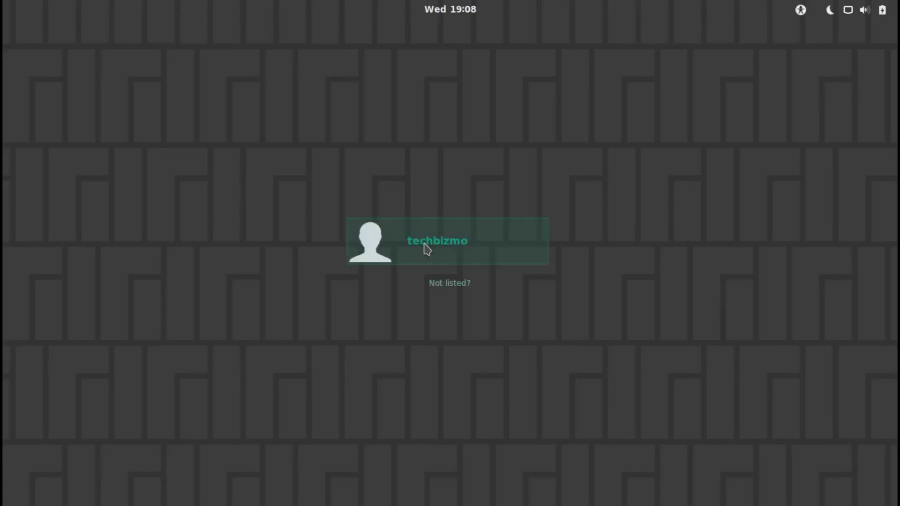
Step: Sign back in with the account password and close the Manjaro Hello welcome window
left_click(427, 248)
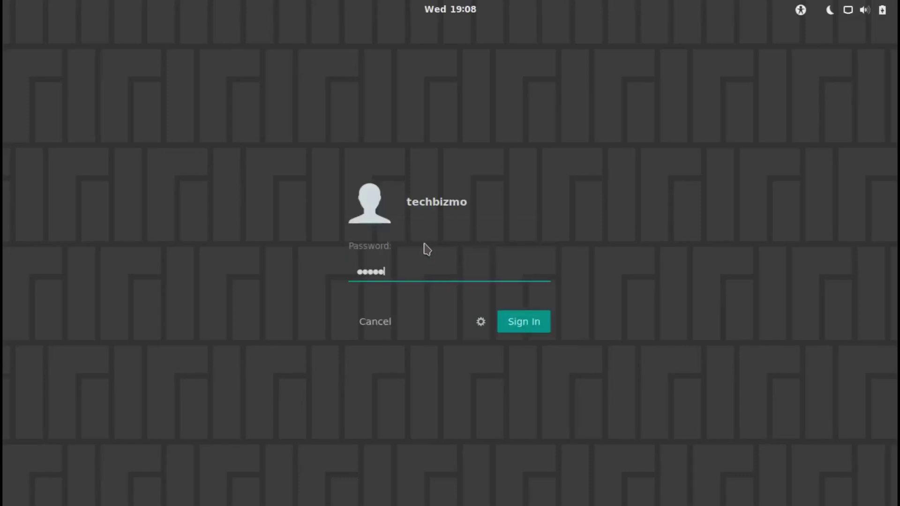
key("Return")
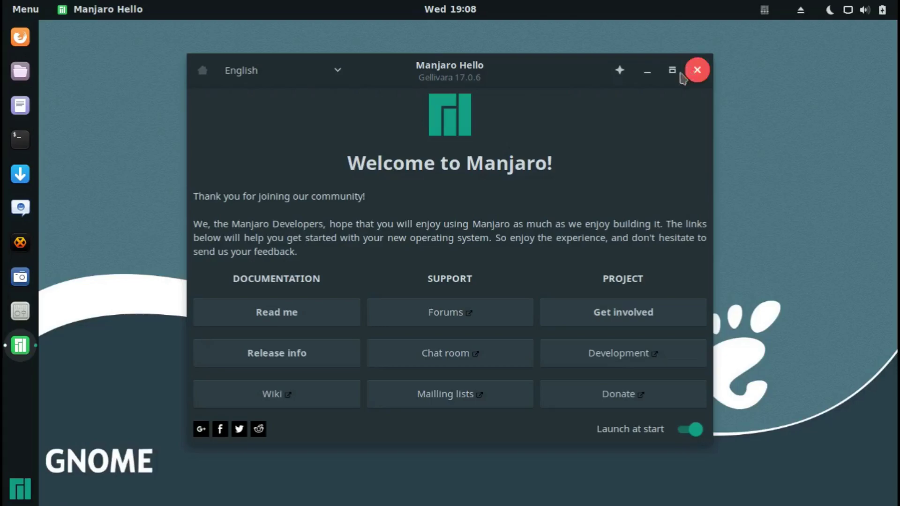
left_click(696, 70)
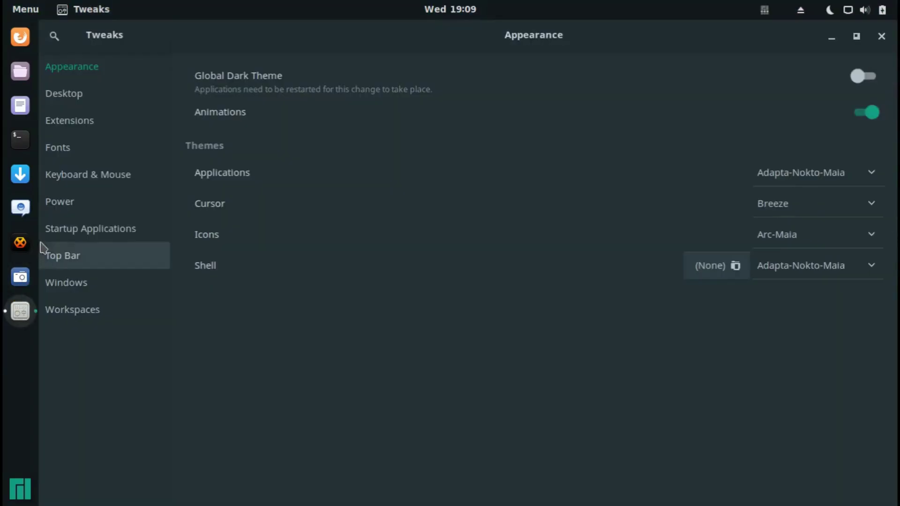
Step: Open a terminal to check its appearance, close it, and turn on Global Dark Theme in Tweaks
left_click(23, 137)
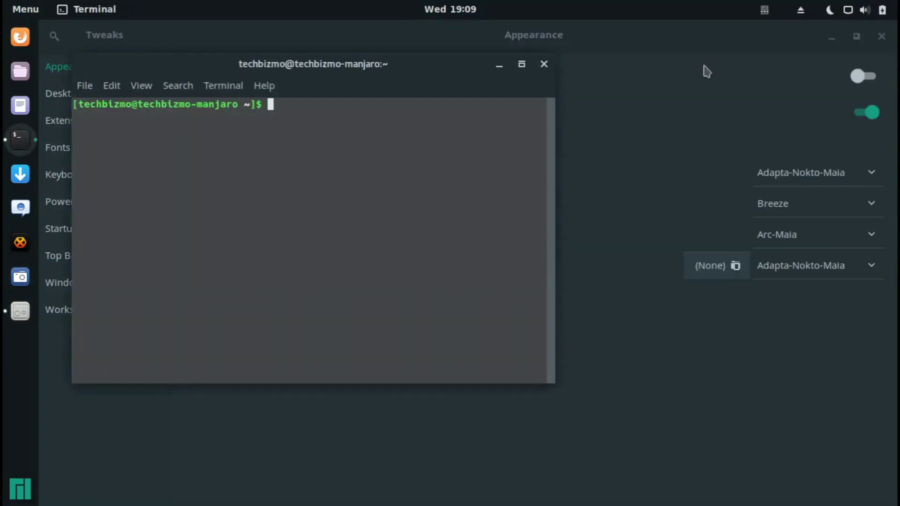
left_click(543, 64)
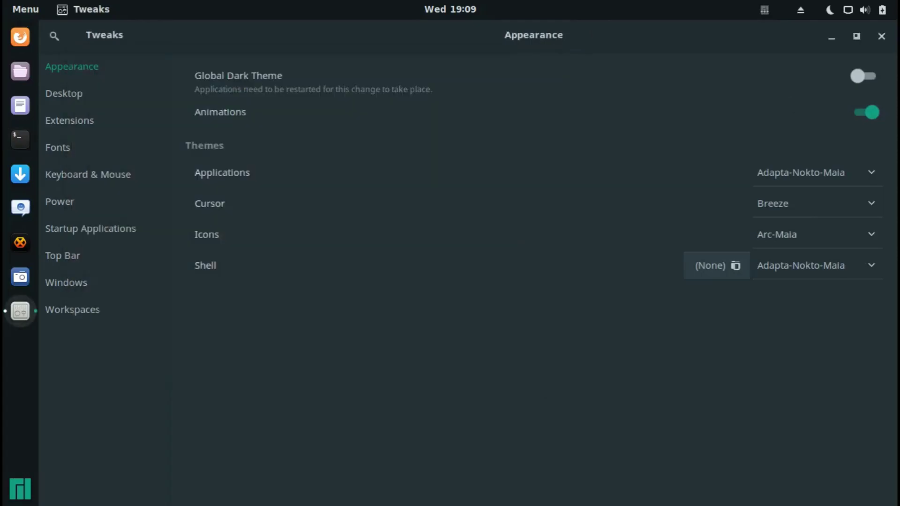
left_click(866, 78)
Step: View the Windows and Desktop settings in Tweaks and return to the Appearance settings
left_click(95, 288)
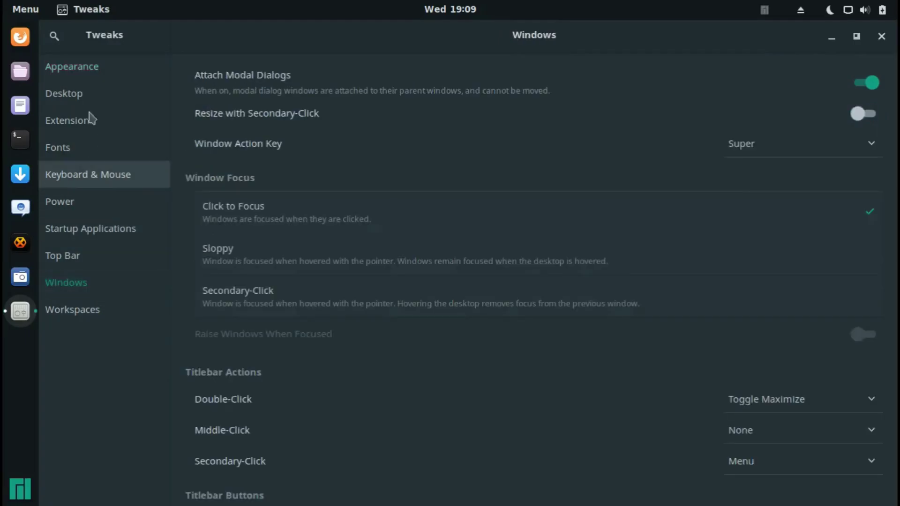
left_click(93, 93)
left_click(99, 61)
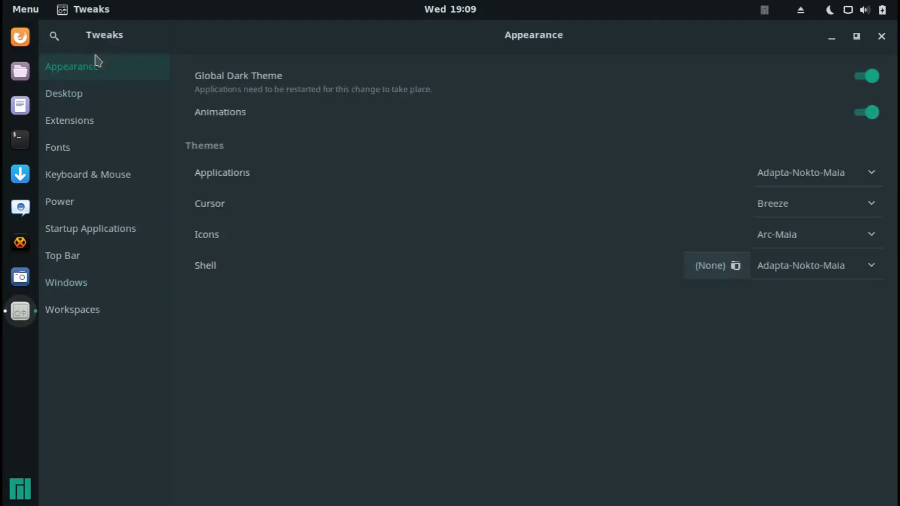
Step: Examine the available application, cursor and icon themes in the Appearance settings, keeping Adapta-Nokto-Maia, Breeze and Arc-Maia
left_click(815, 185)
left_click(618, 205)
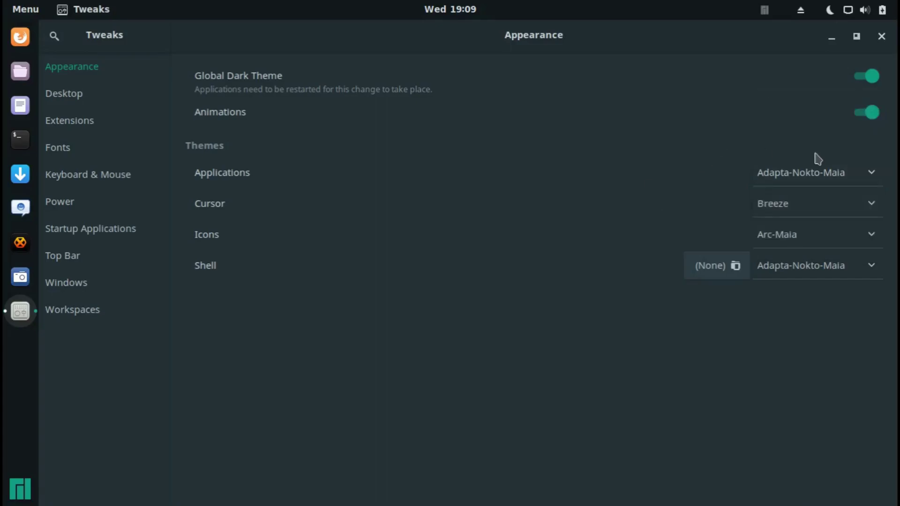
left_click(774, 183)
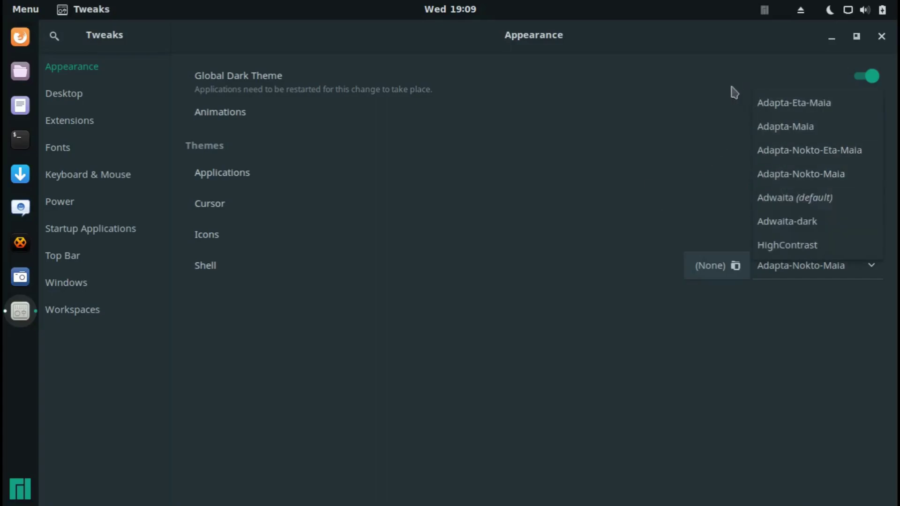
left_click(690, 127)
left_click(783, 207)
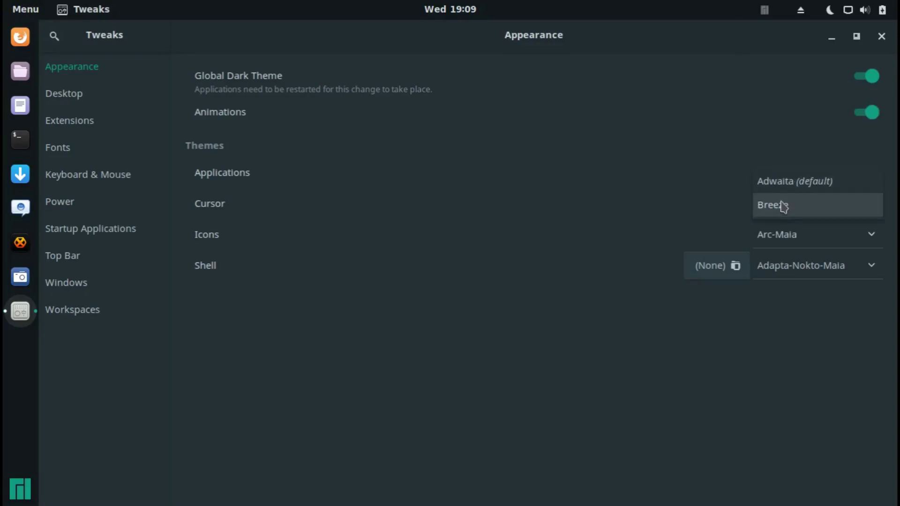
left_click(784, 206)
left_click(814, 270)
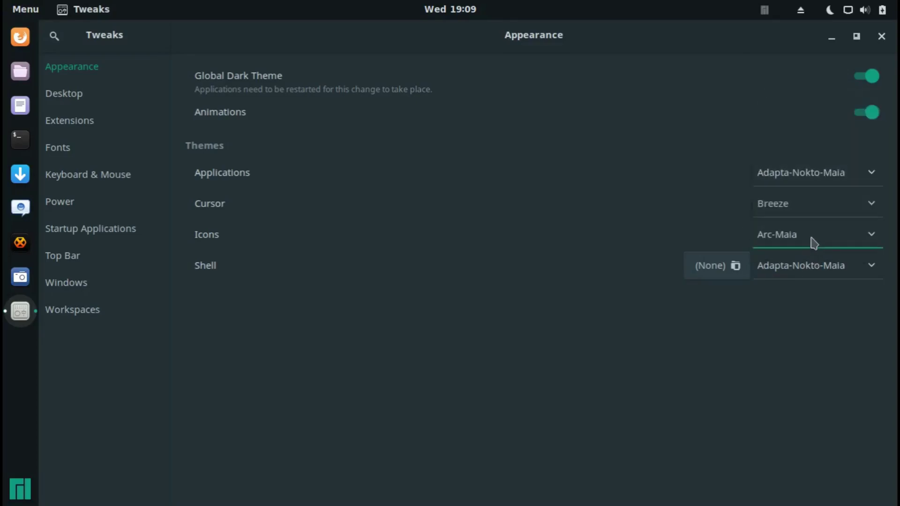
Step: Try the Default and Adapta-Eta-Maia shell themes
left_click(791, 262)
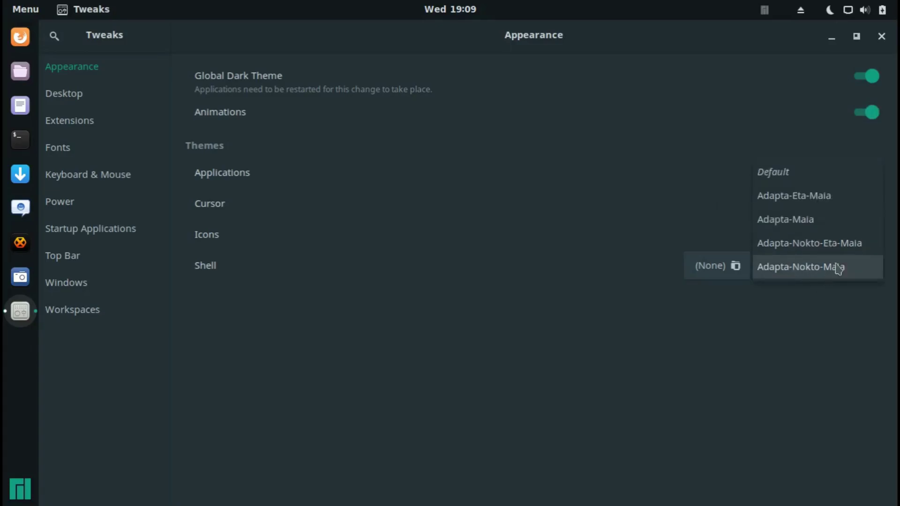
left_click(778, 172)
left_click(796, 277)
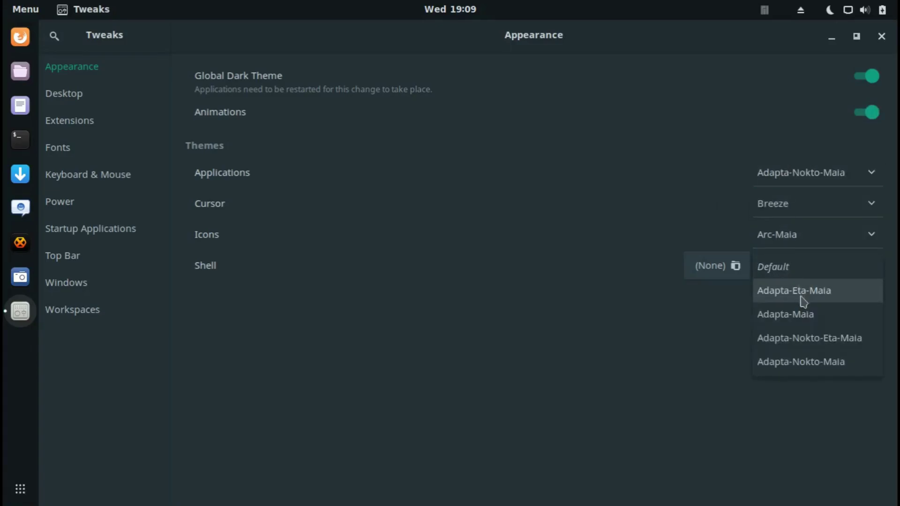
left_click(800, 290)
left_click(802, 275)
left_click(802, 273)
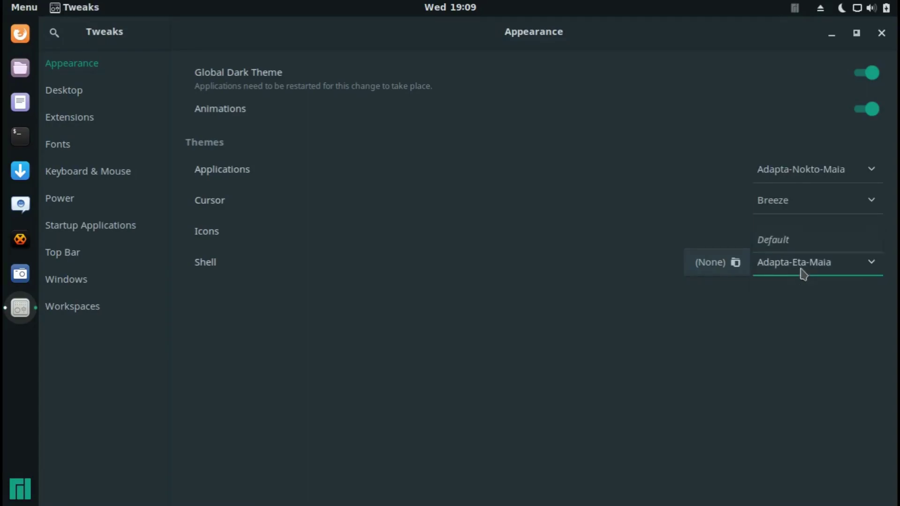
Step: Try the Adapta-Maia and Adapta-Nokto-Eta-Maia shell themes and set the shell theme back to Adapta-Nokto-Maia
left_click(800, 271)
left_click(802, 288)
left_click(797, 277)
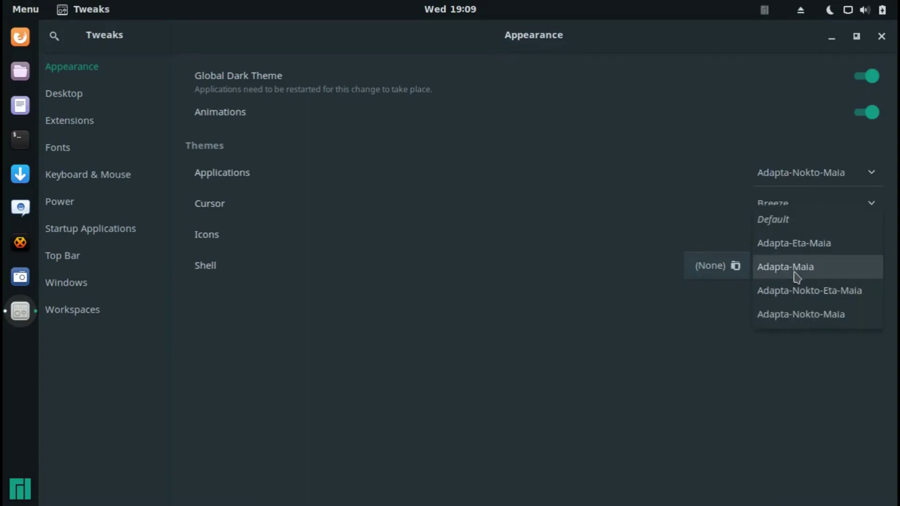
left_click(804, 301)
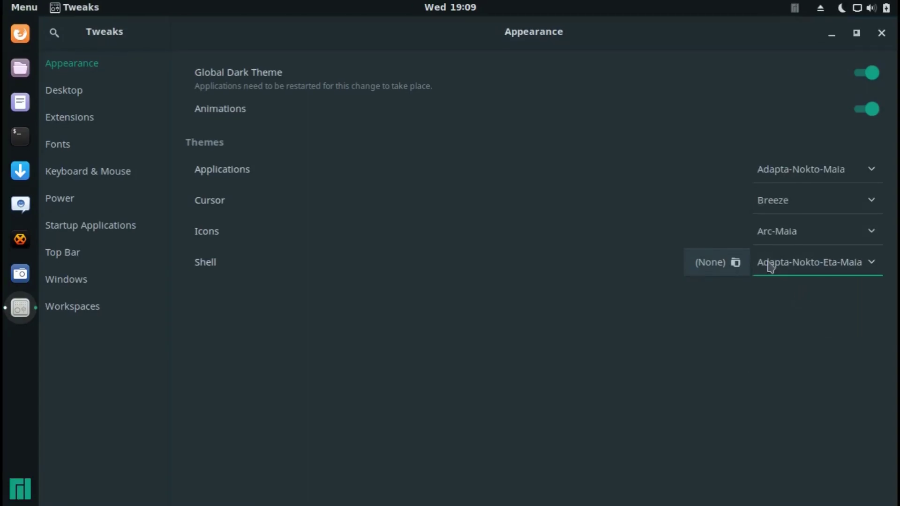
left_click(770, 265)
left_click(785, 291)
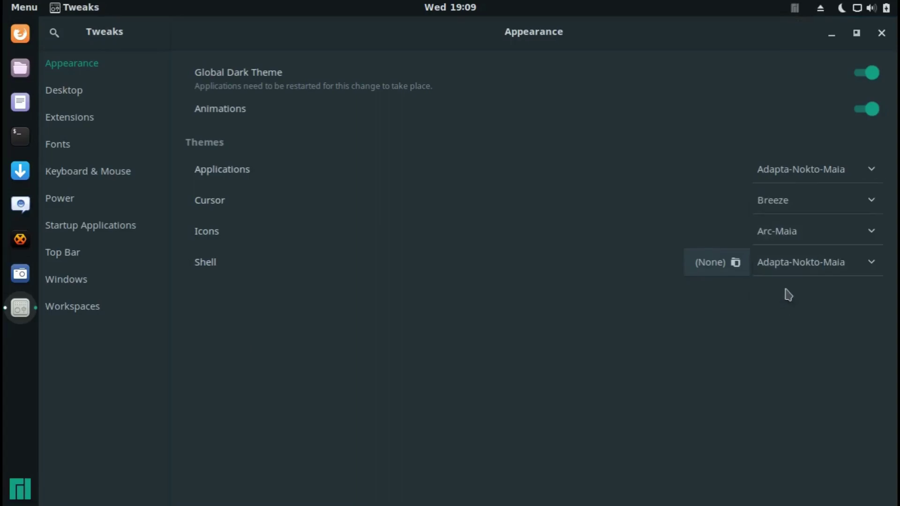
Step: Minimize Tweaks, look through the Sound & Video category of the application menu, and bring Tweaks back
left_click(831, 37)
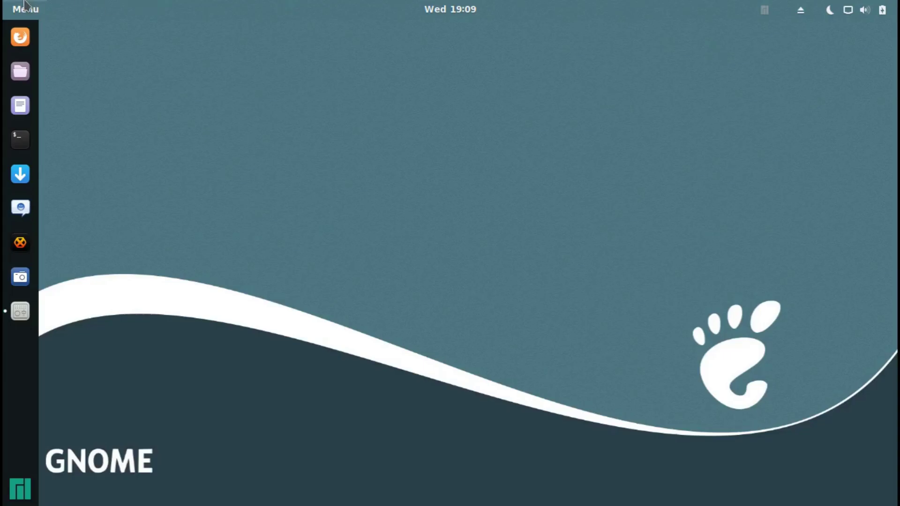
left_click(23, 4)
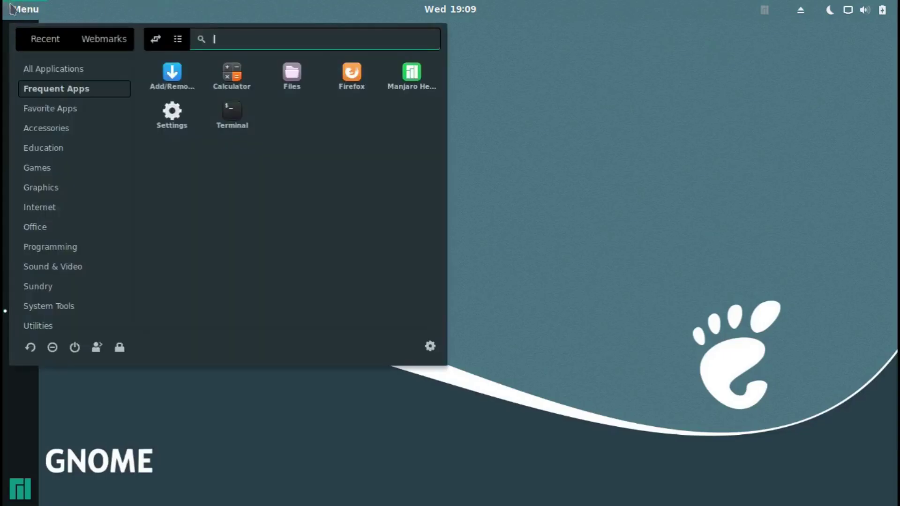
left_click(80, 266)
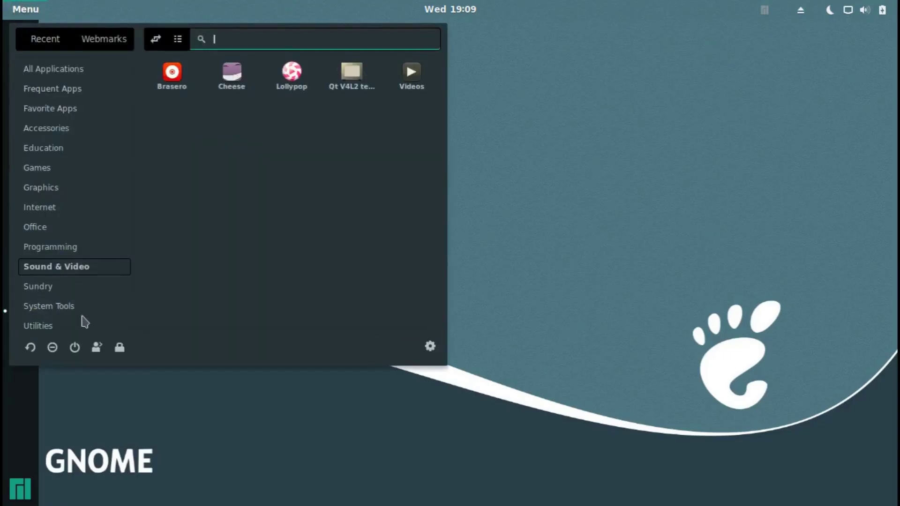
left_click(45, 17)
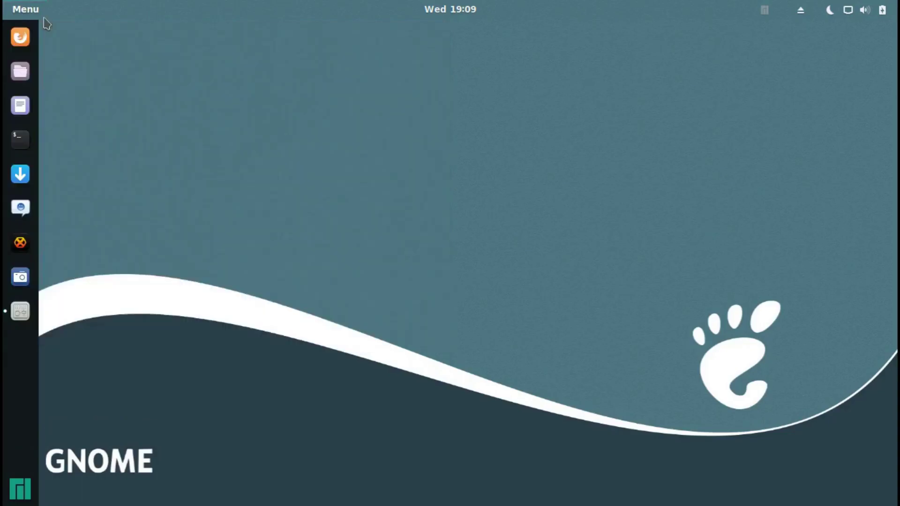
left_click(20, 310)
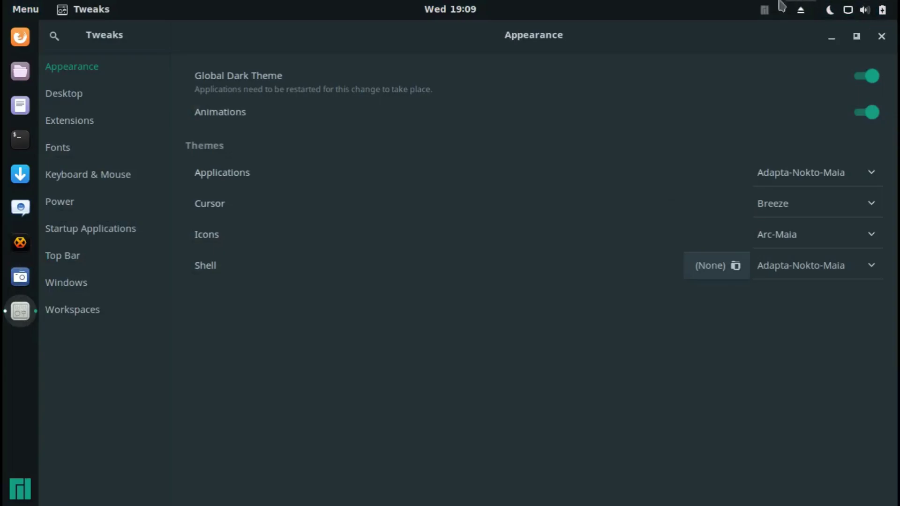
Step: Enable Show Icons in the Tweaks Desktop settings, uncover the desktop to check the icons, and maximize the window again
left_click(92, 98)
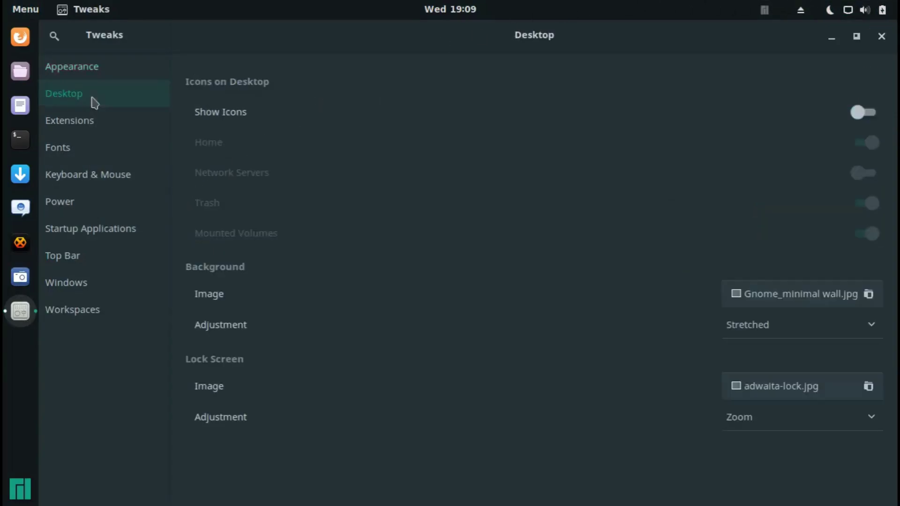
left_click(861, 114)
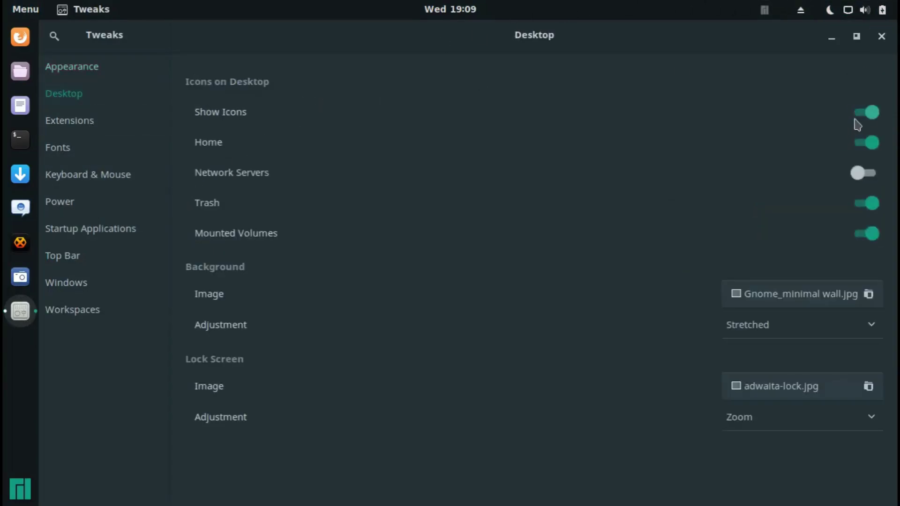
left_click_drag(466, 37, 424, 247)
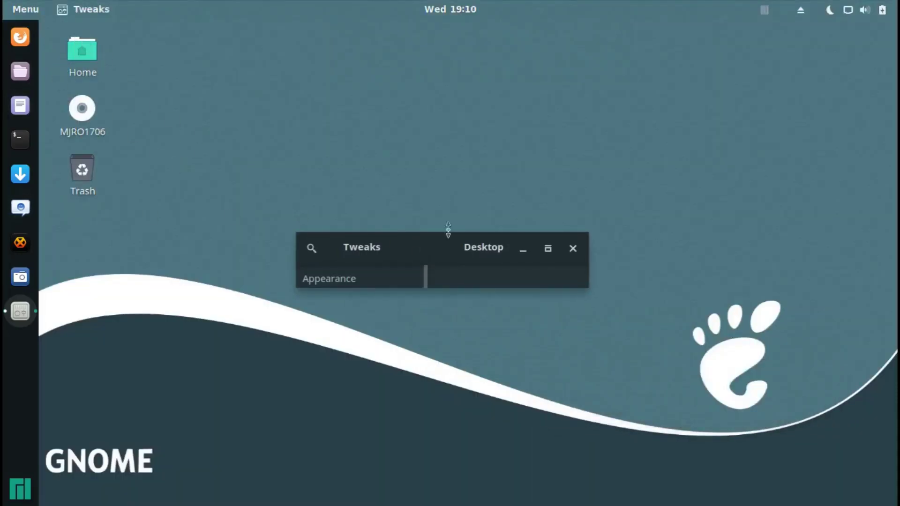
left_click(548, 250)
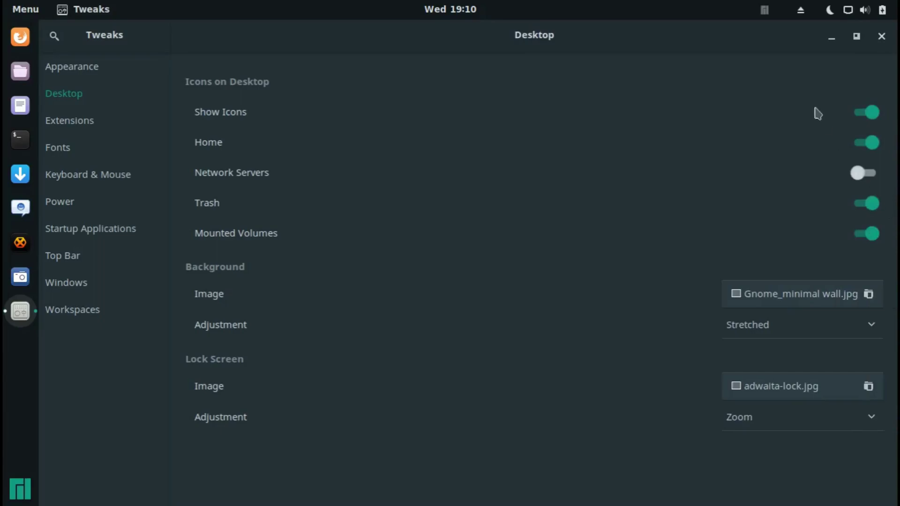
Step: Try the Scaled adjustment for the background image, check the desktop, and return to Tweaks
left_click(820, 325)
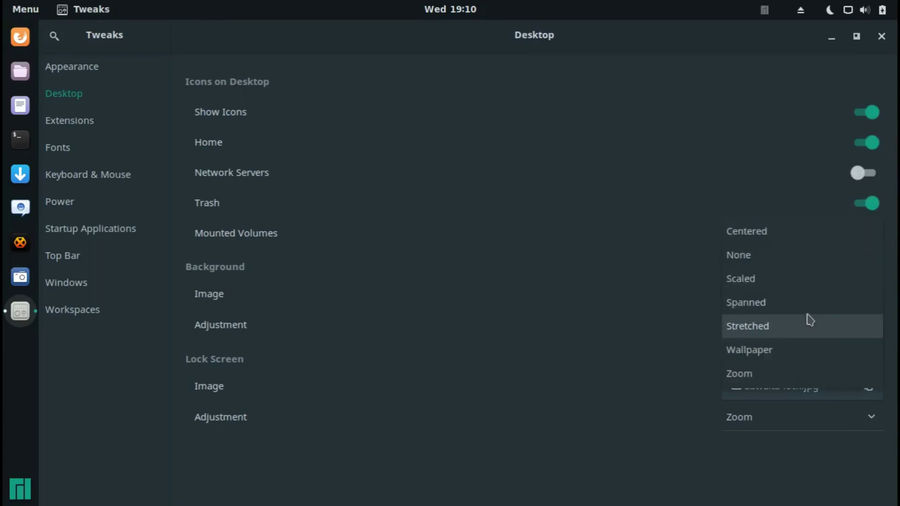
left_click(745, 279)
left_click(831, 36)
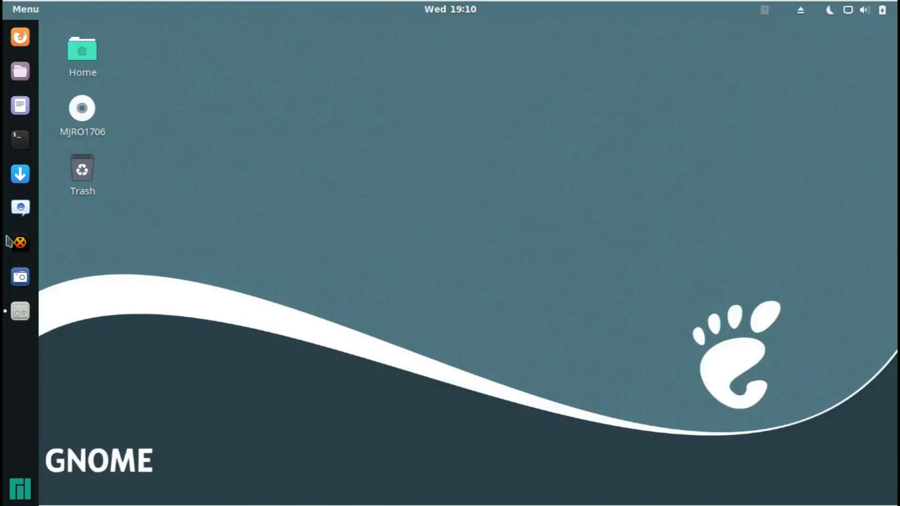
left_click(21, 310)
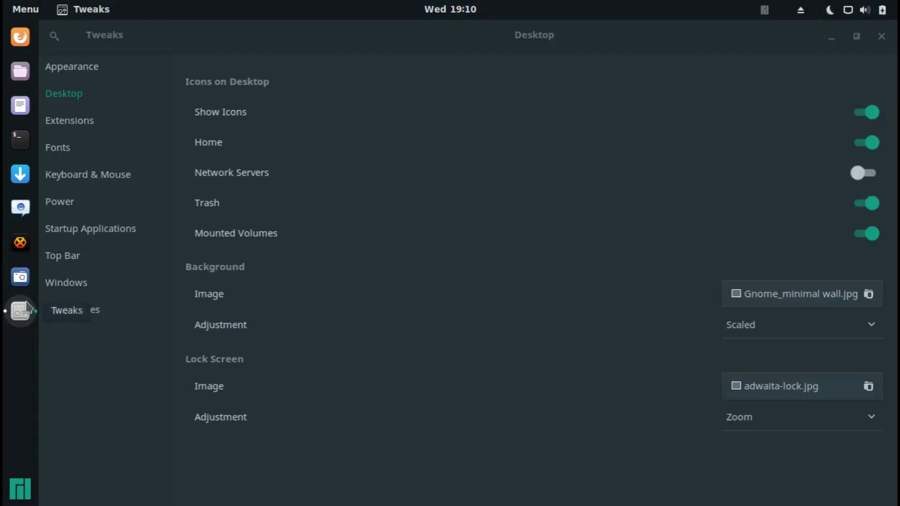
Step: Try the Spanned adjustment for the background image, check the desktop, and return to Tweaks
left_click(827, 336)
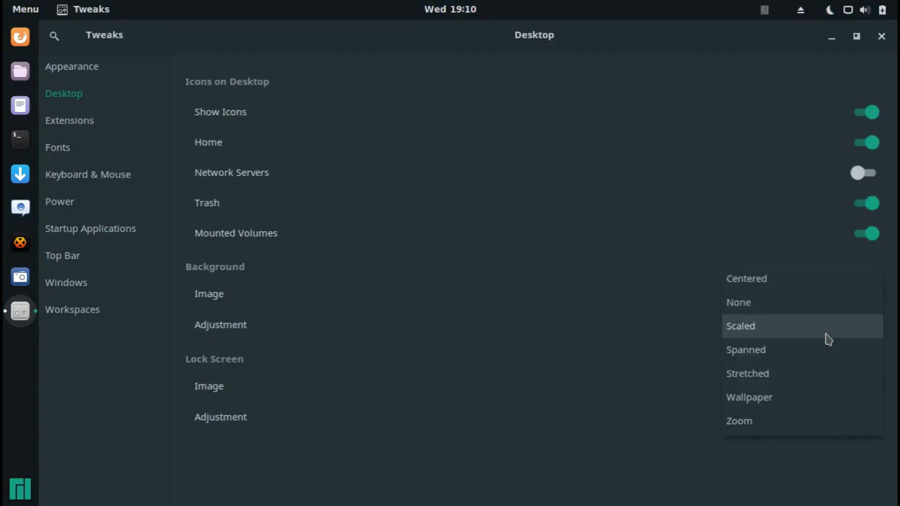
left_click(750, 350)
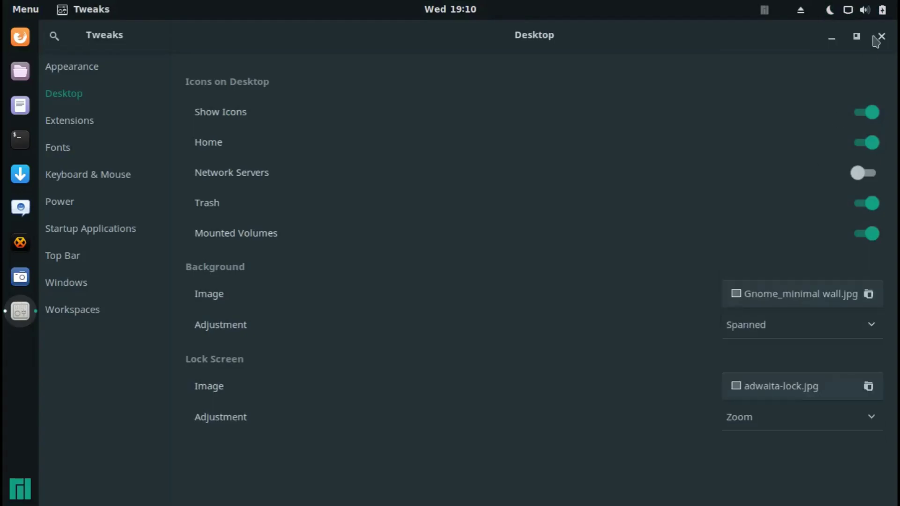
left_click(831, 36)
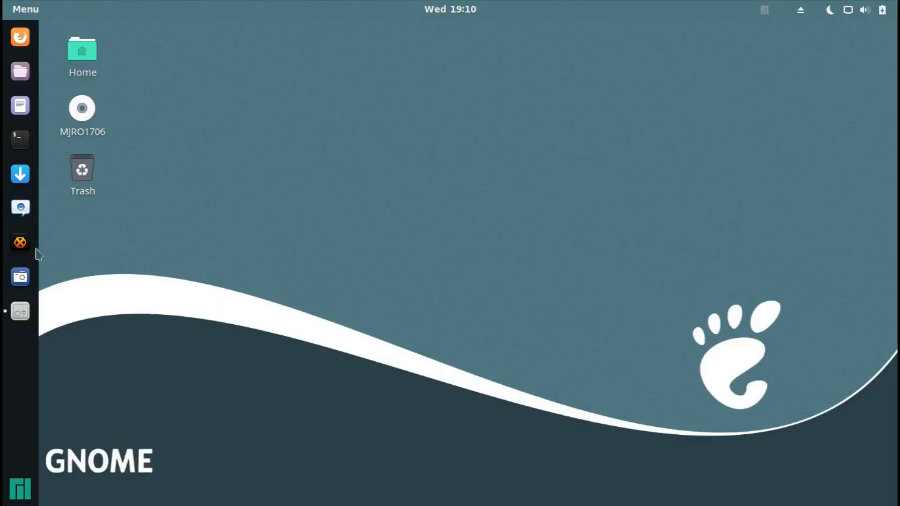
left_click(20, 310)
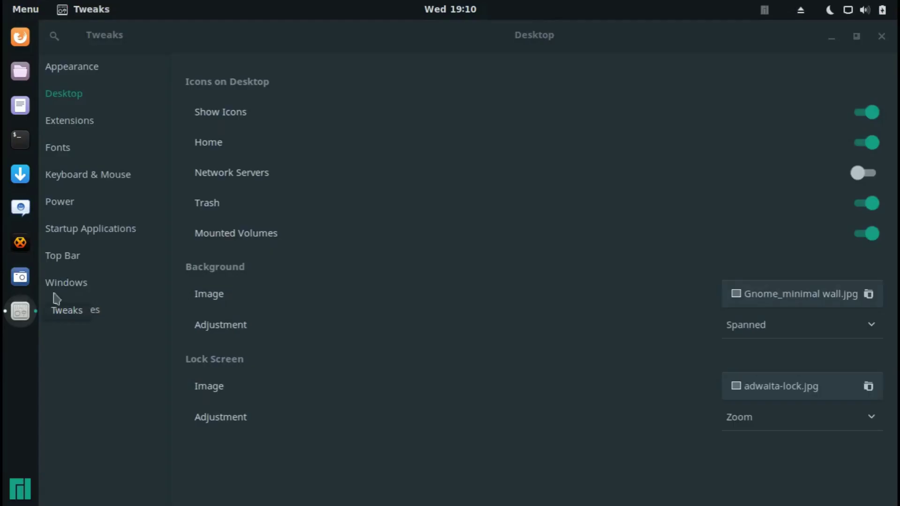
Step: Switch the background image adjustment back to Scaled, check the wallpaper, and reopen Tweaks
left_click(778, 341)
left_click(759, 310)
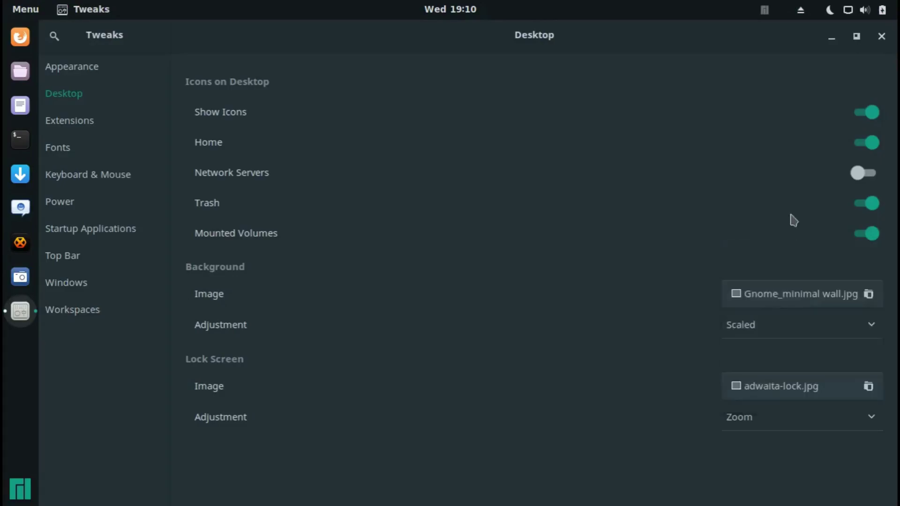
left_click(831, 38)
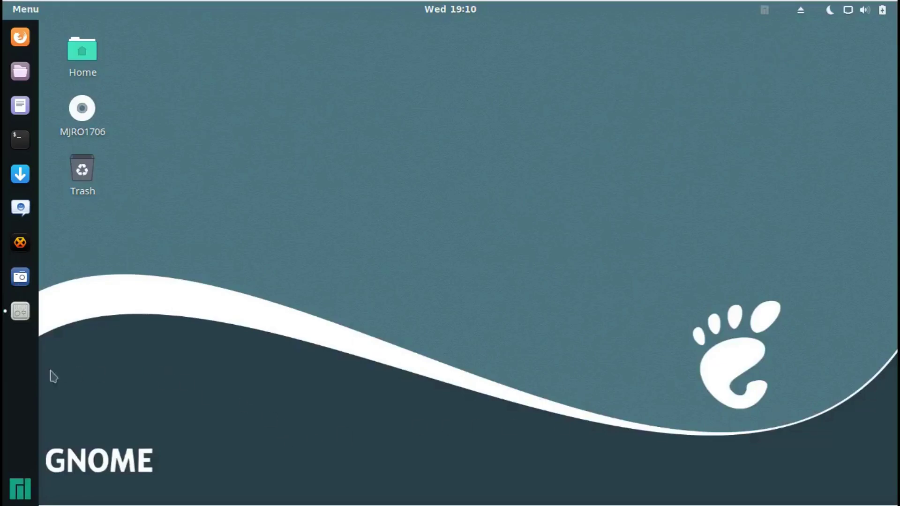
left_click(20, 311)
Step: Set the background image adjustment to Centered
left_click(782, 332)
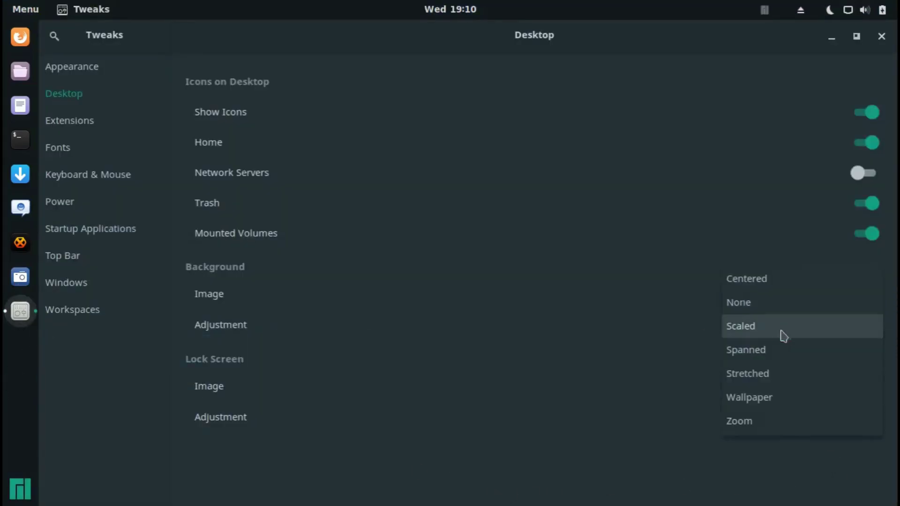
left_click(757, 281)
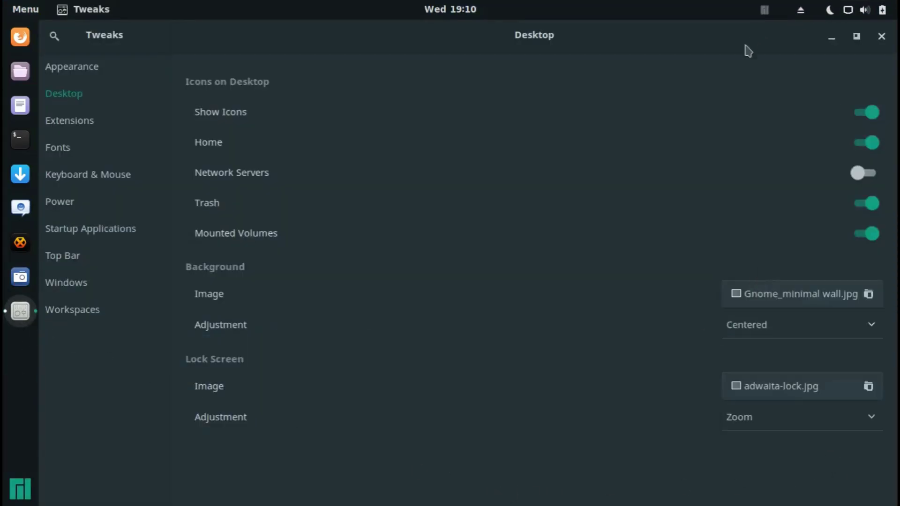
left_click_drag(747, 50, 638, 4)
Step: Try the clock's Date and Seconds options in the Top Bar settings, switching each on and off again
left_click(95, 256)
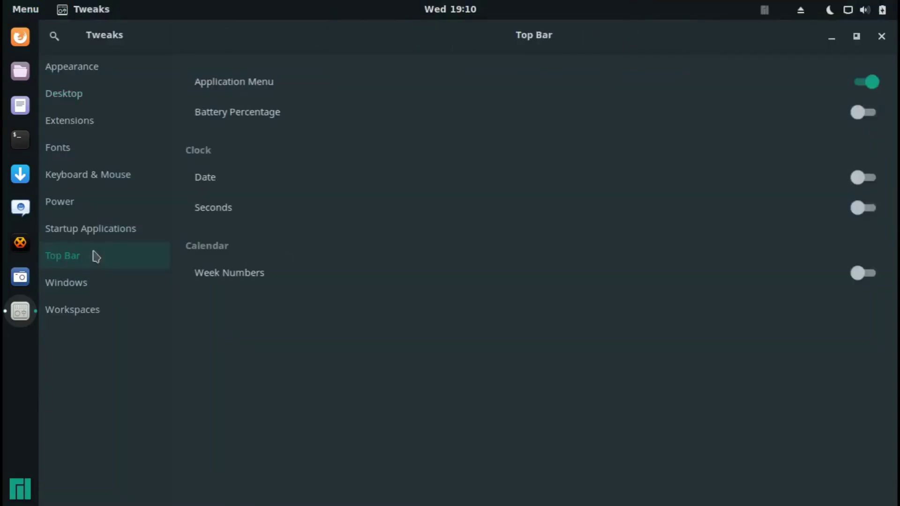
left_click(864, 184)
left_click(865, 184)
left_click(864, 213)
left_click(863, 213)
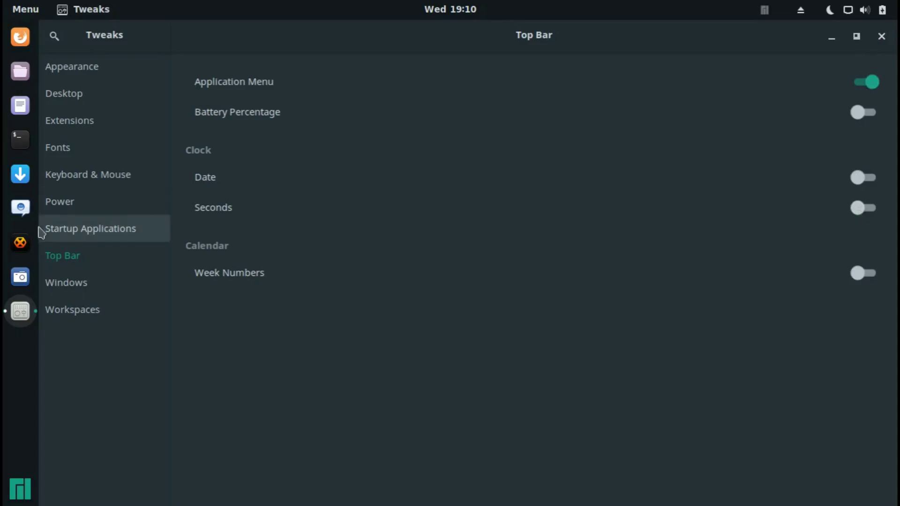
Step: View the Startup Applications settings and the list of applications that can be added, and close Tweaks without adding any
left_click(70, 225)
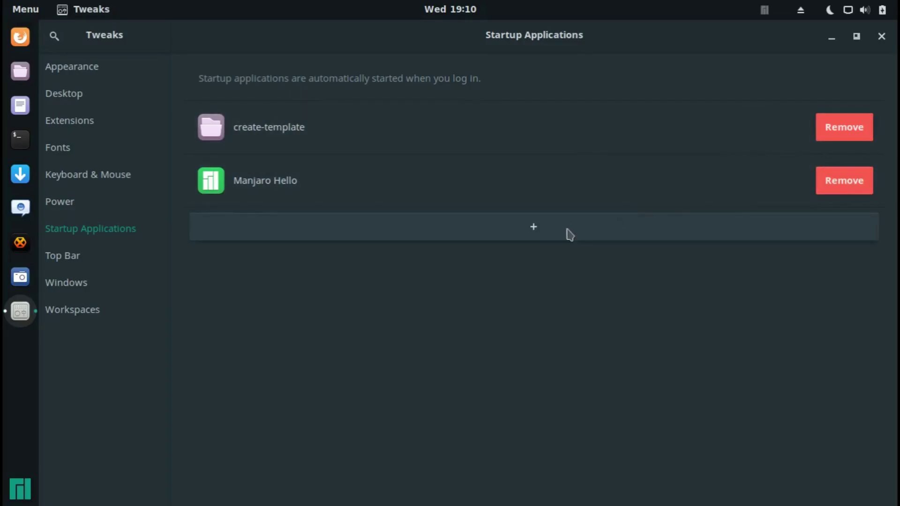
left_click(485, 224)
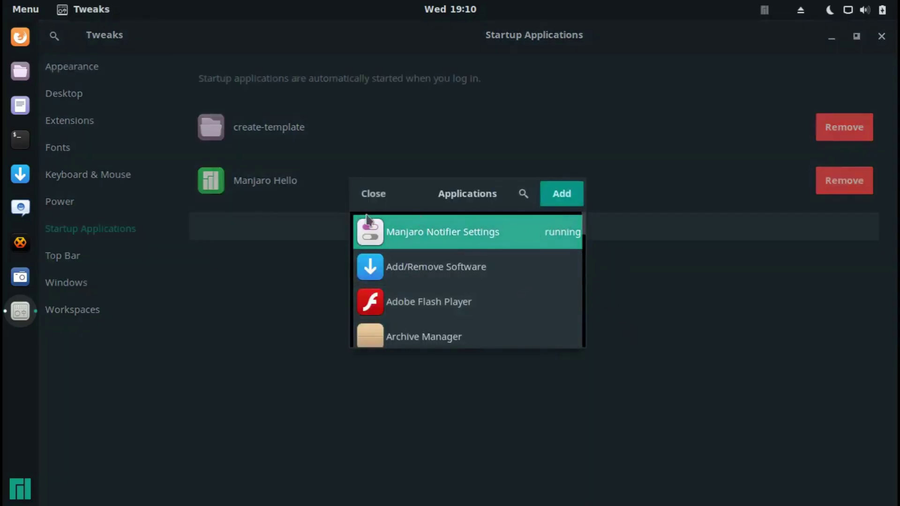
left_click(375, 195)
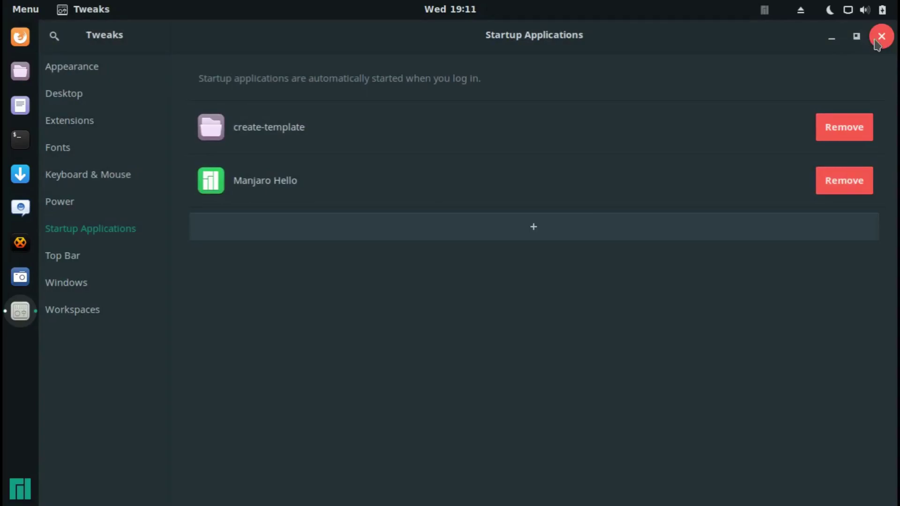
left_click(877, 43)
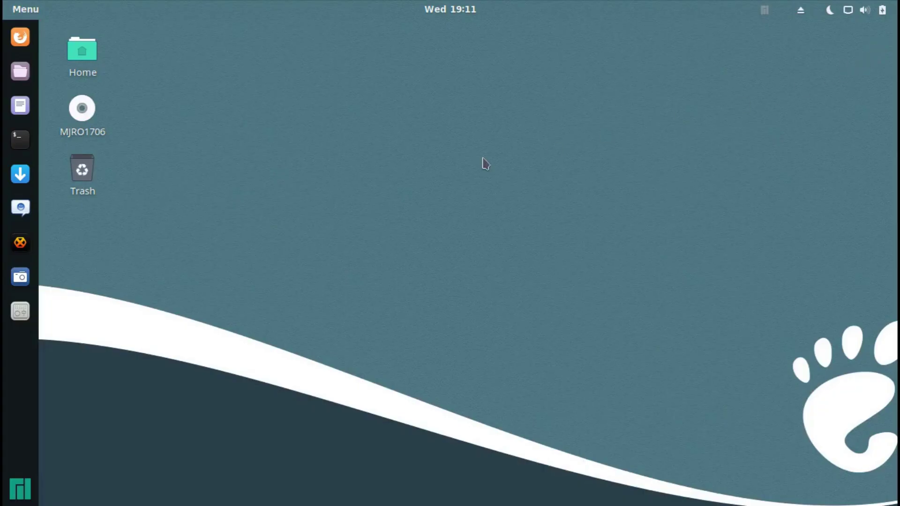